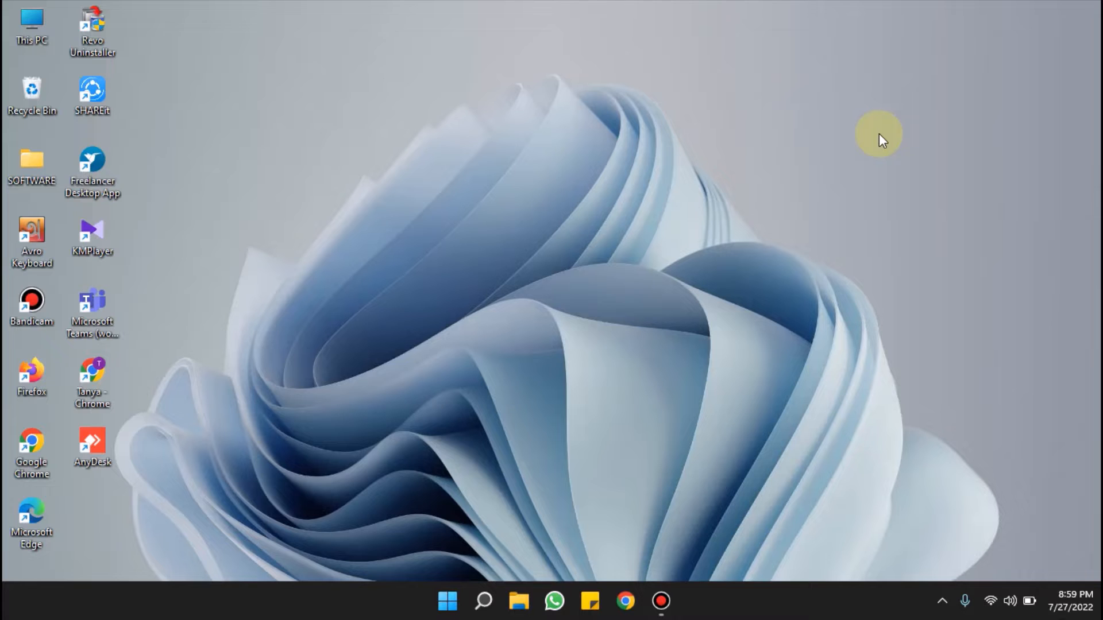
Step: Open the Remote Desktop page in the Windows system settings
{"action": "key", "text": "super+i"}
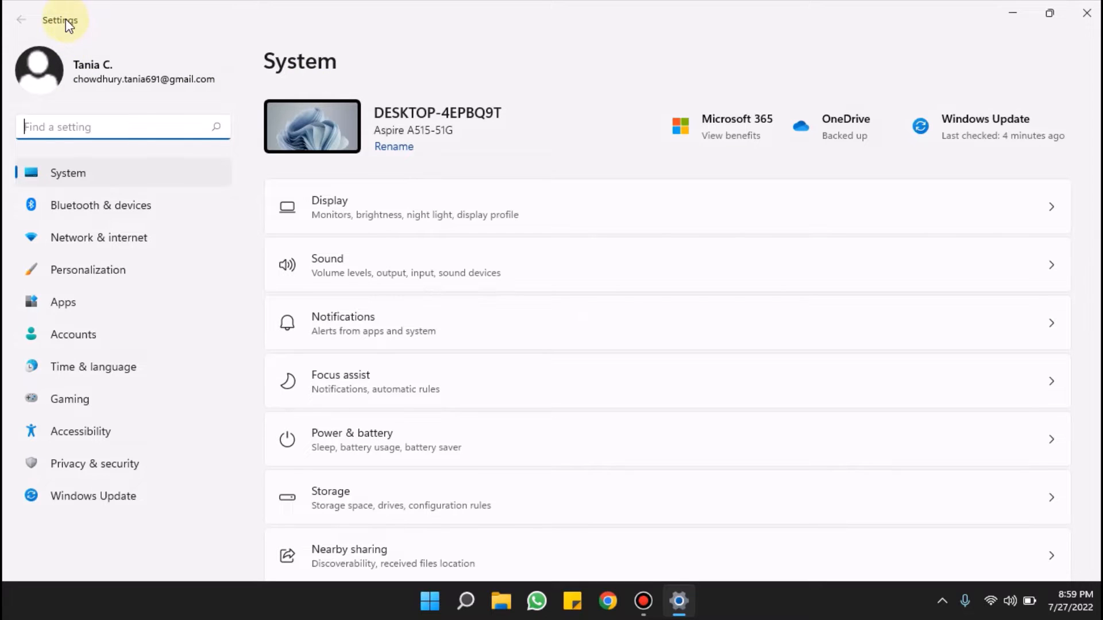
{"action": "left_click", "coordinate": [68, 175]}
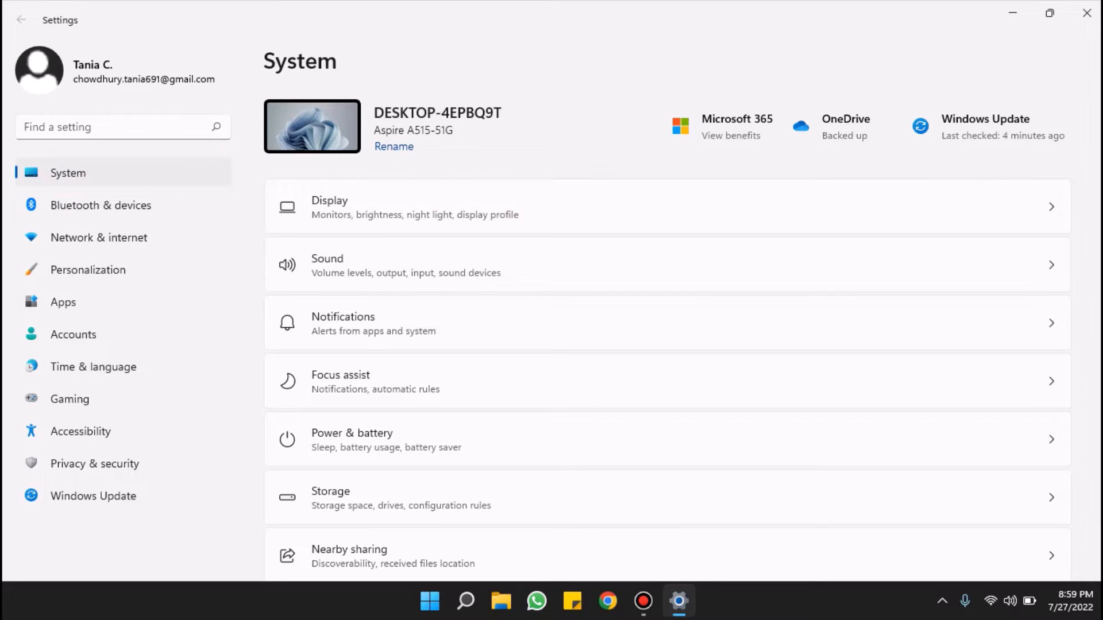
{"action": "left_click_drag", "start_coordinate": [1094, 215], "coordinate": [1091, 413]}
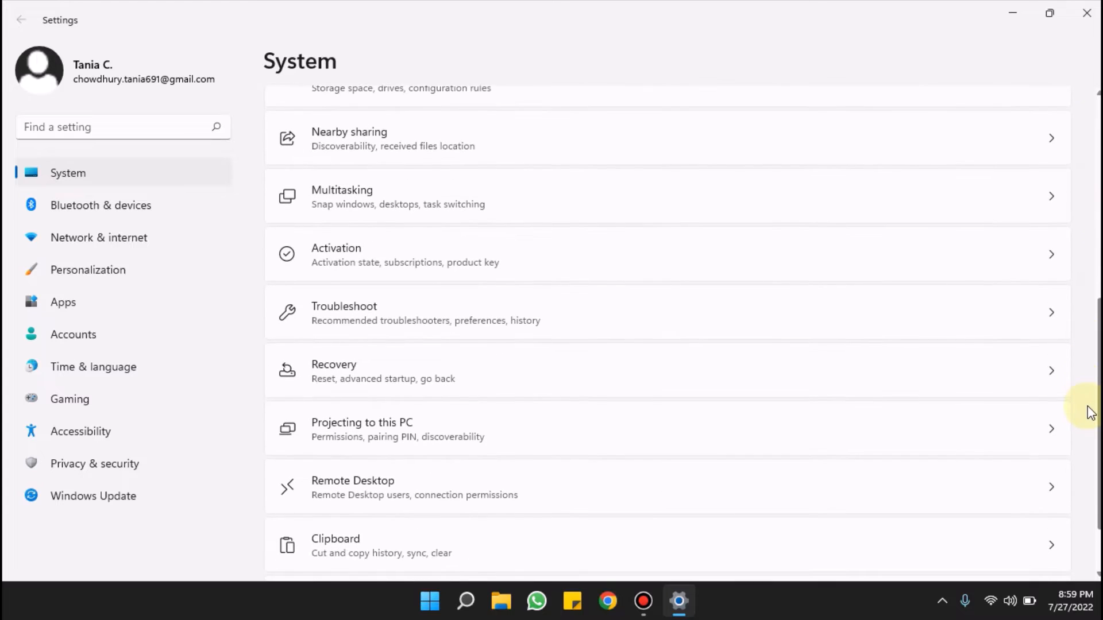
{"action": "left_click", "coordinate": [379, 493]}
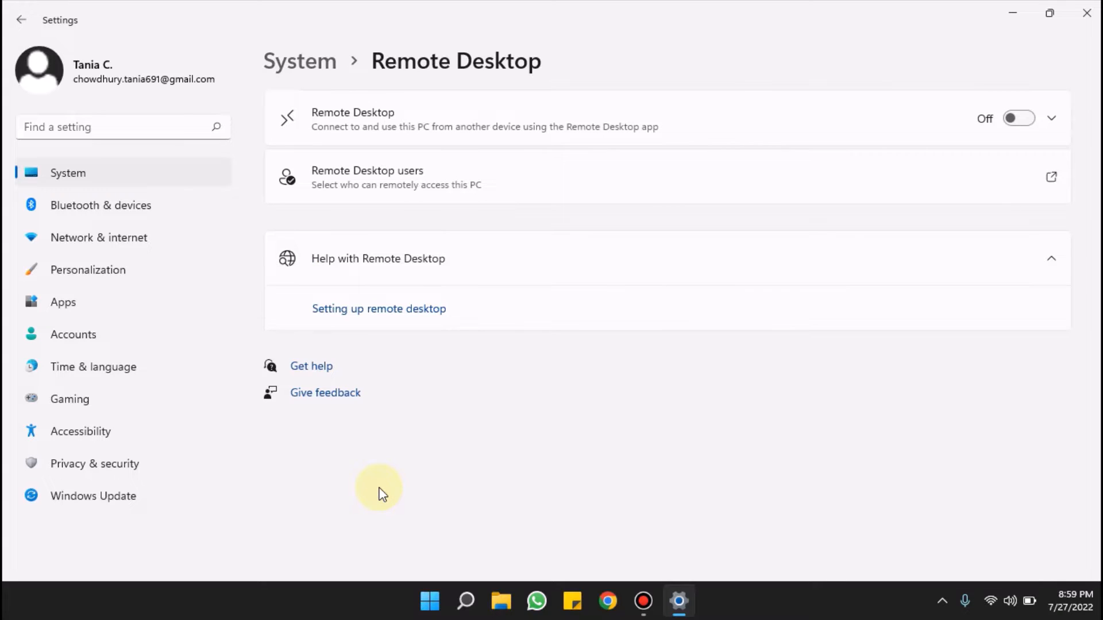
Step: Enable Remote Desktop with confirmation, expand its options to view the authentication and port details, and close Settings
{"action": "left_click", "coordinate": [1012, 122]}
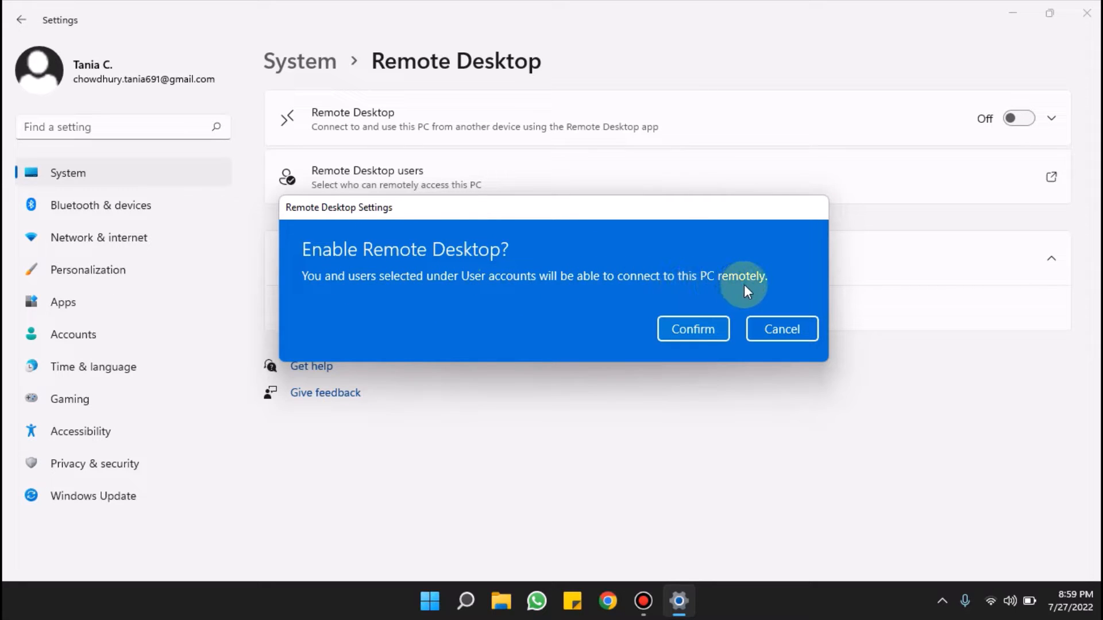
{"action": "left_click", "coordinate": [709, 335]}
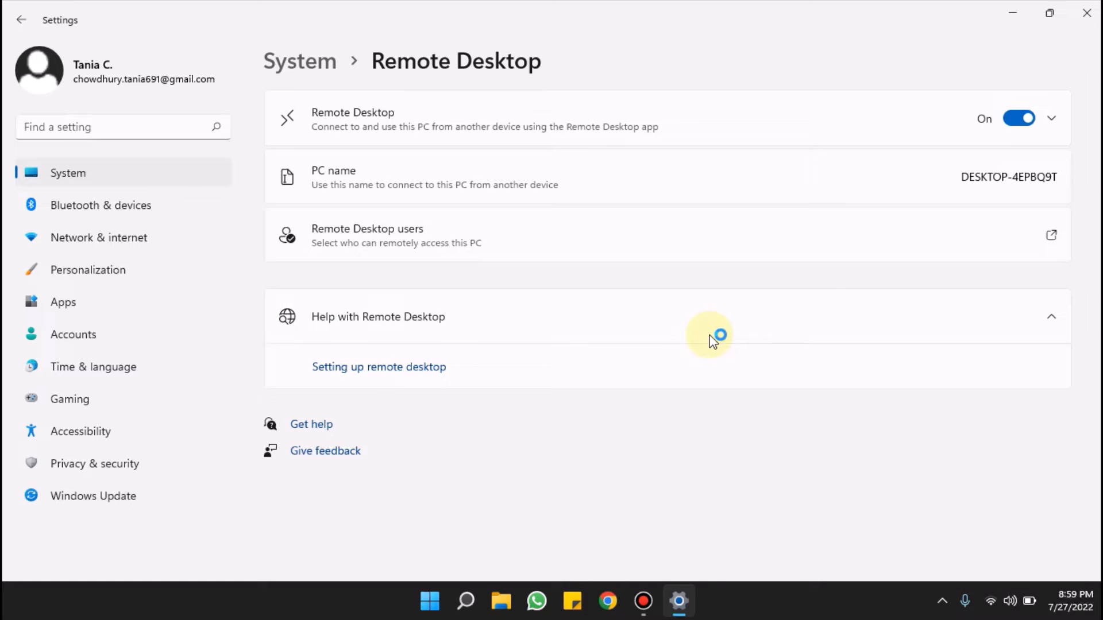
{"action": "left_click", "coordinate": [1053, 119]}
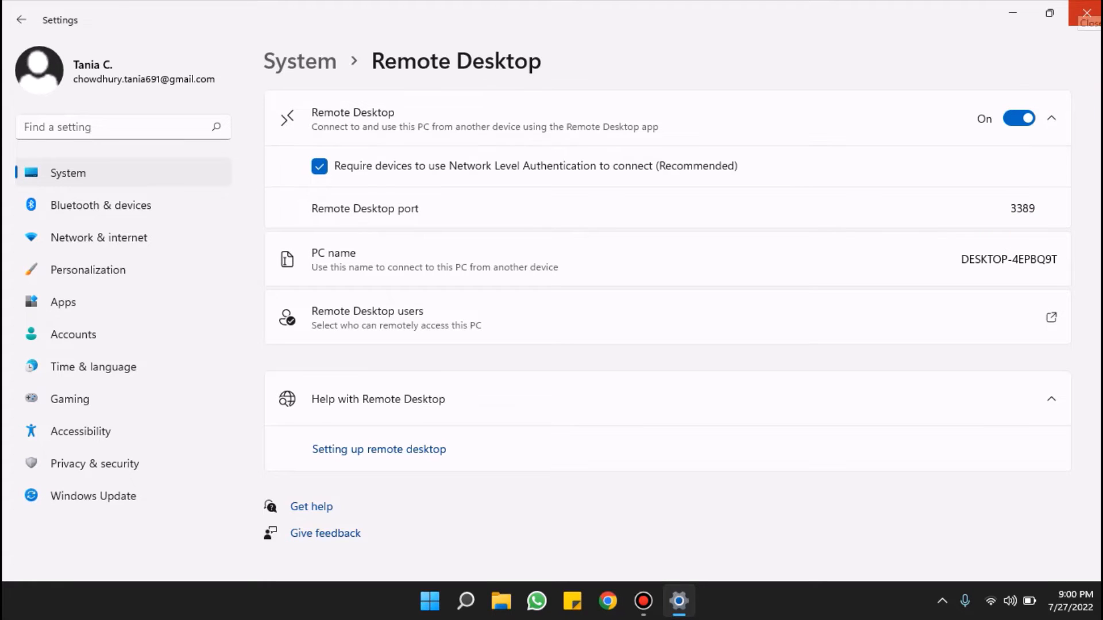
{"action": "left_click", "coordinate": [1085, 13]}
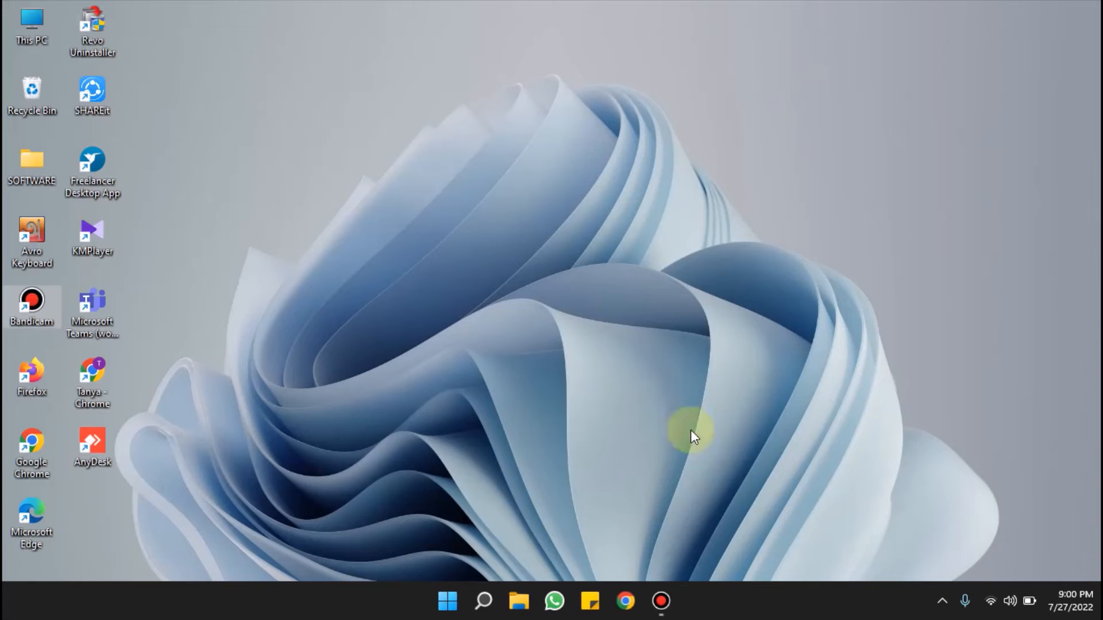
Step: Search Windows for "control" and open Control Panel
{"action": "mouse_move", "coordinate": [482, 610]}
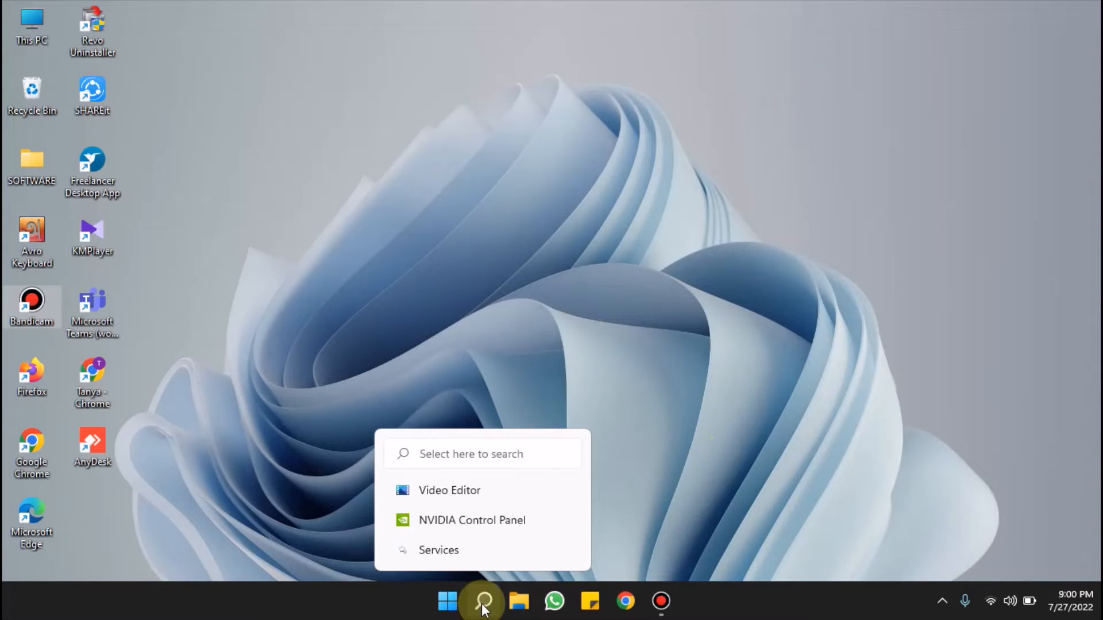
{"action": "left_click", "coordinate": [482, 606]}
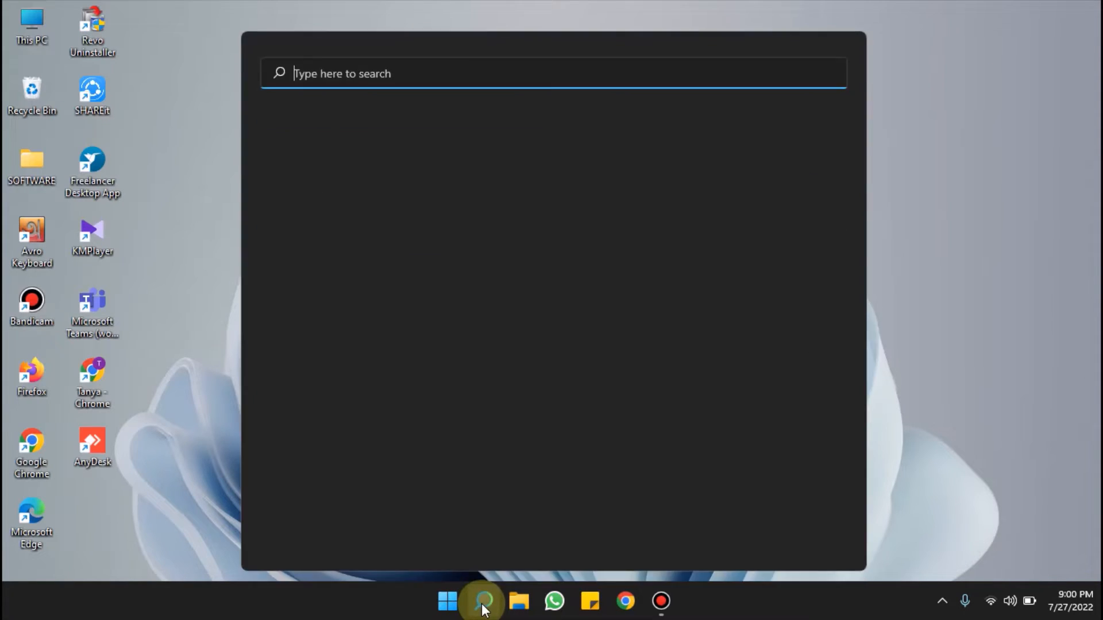
{"action": "type", "text": "con"}
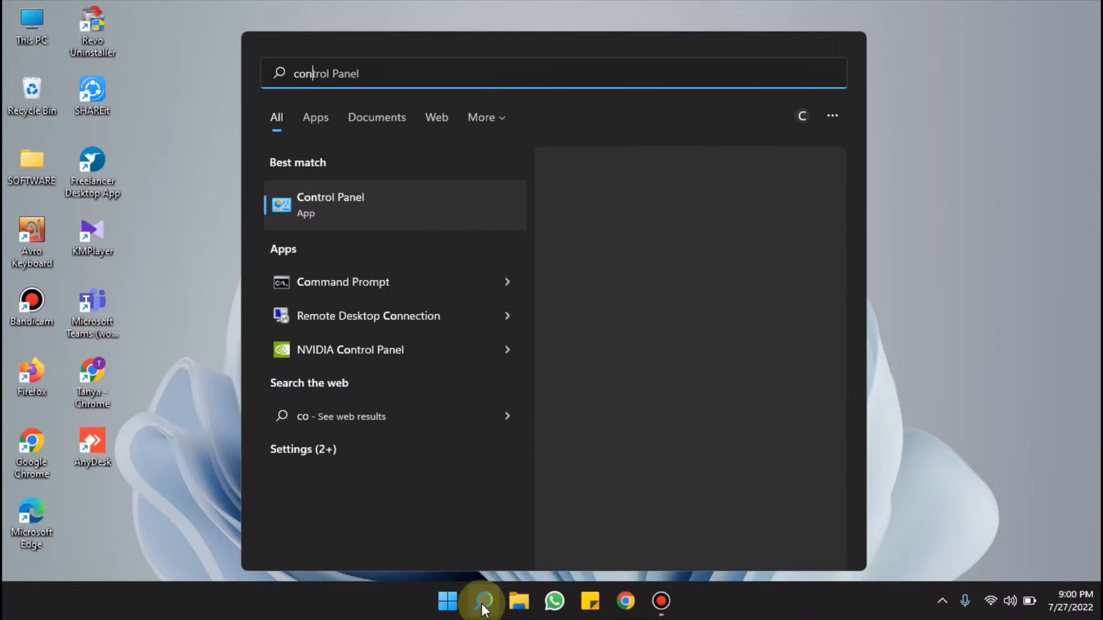
{"action": "type", "text": "trol"}
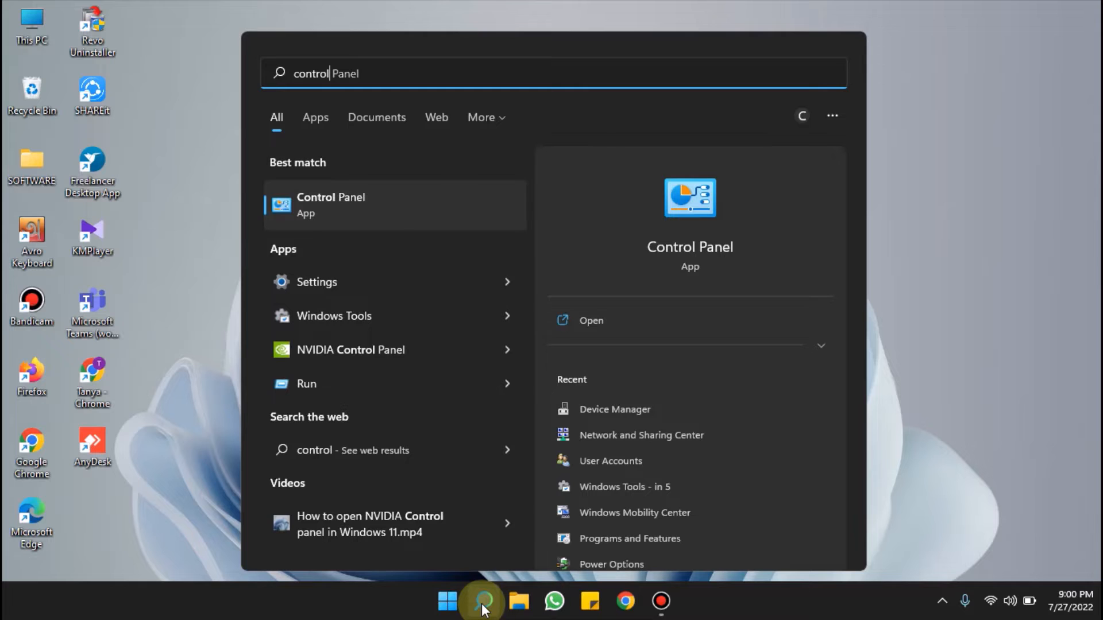
{"action": "key", "text": "Return"}
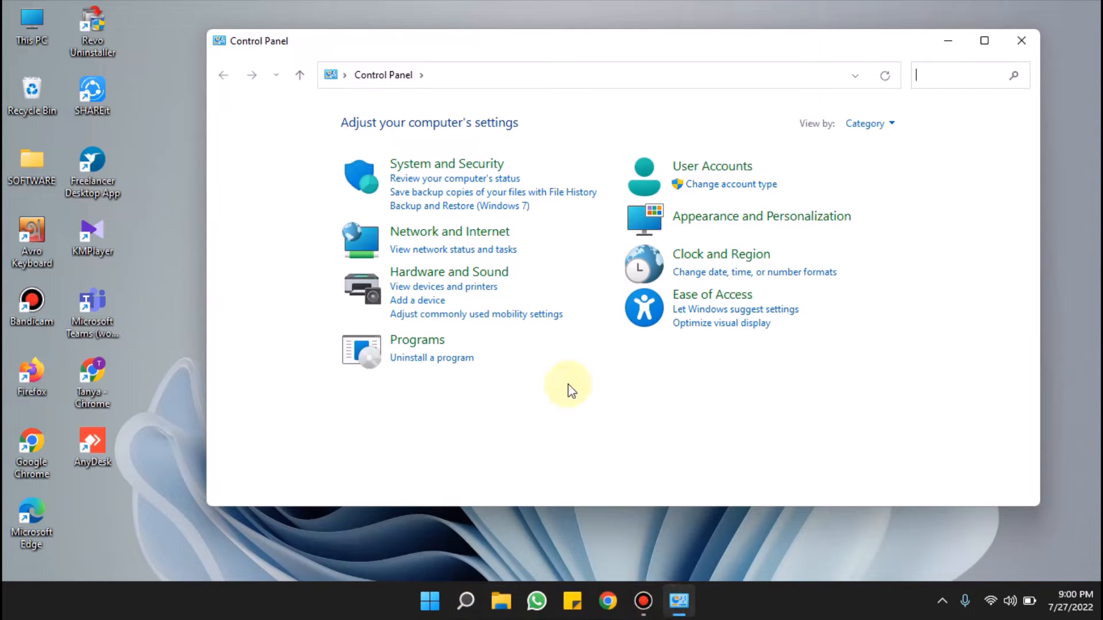
Step: Open the advanced sharing settings of the Network and Sharing Center
{"action": "left_click", "coordinate": [476, 236]}
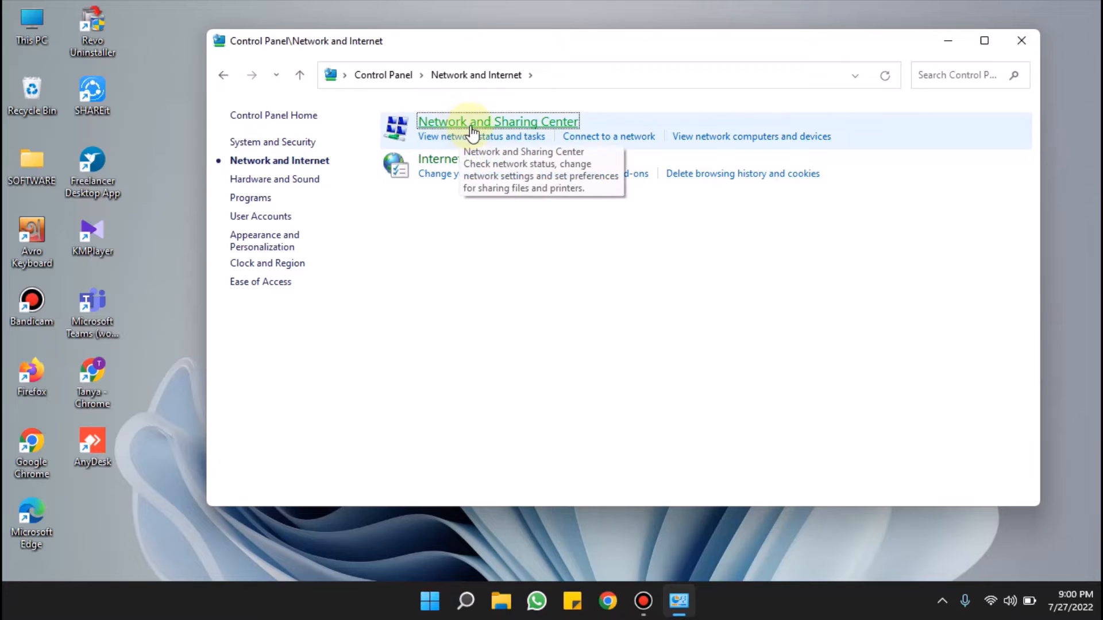
{"action": "left_click", "coordinate": [503, 124]}
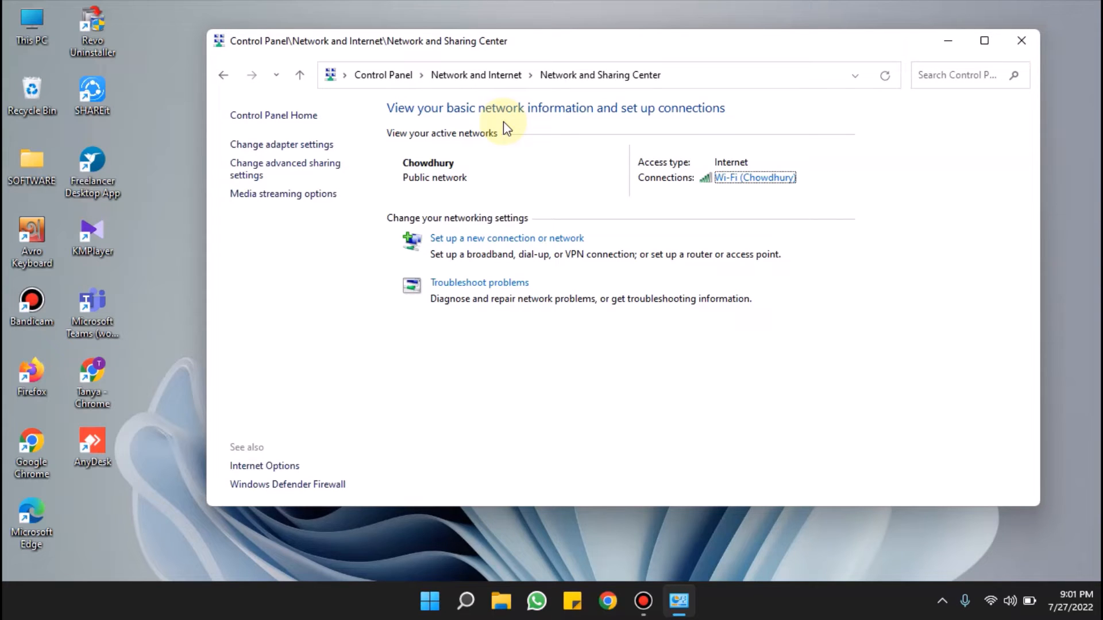
{"action": "left_click", "coordinate": [273, 165]}
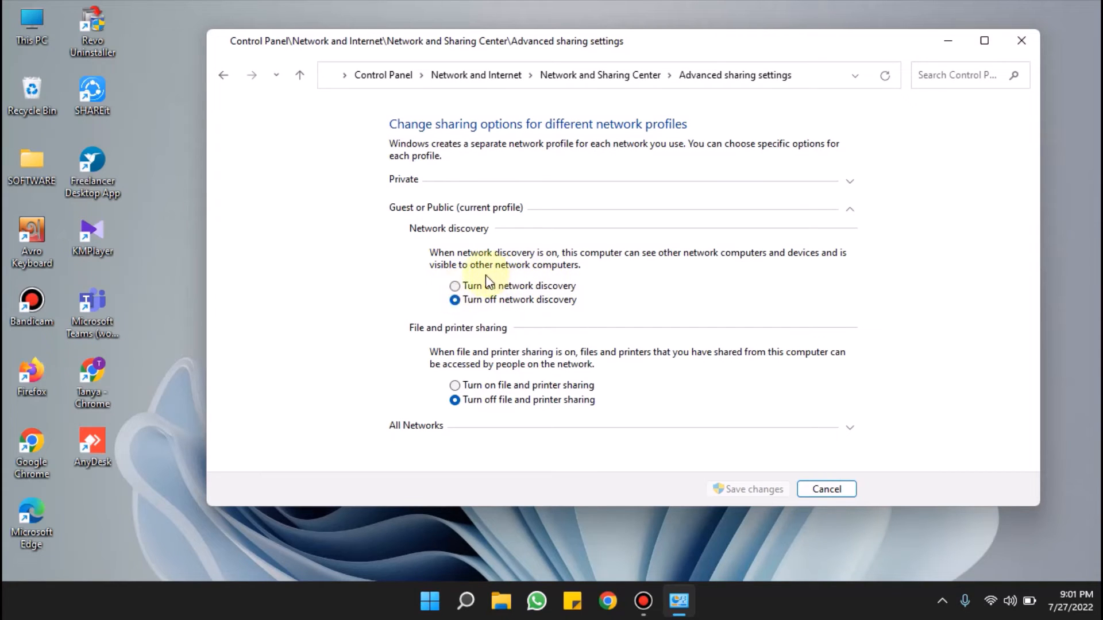
Step: Turn on network discovery for the Guest or Public profile, save the changes and close Control Panel
{"action": "left_click", "coordinate": [455, 286]}
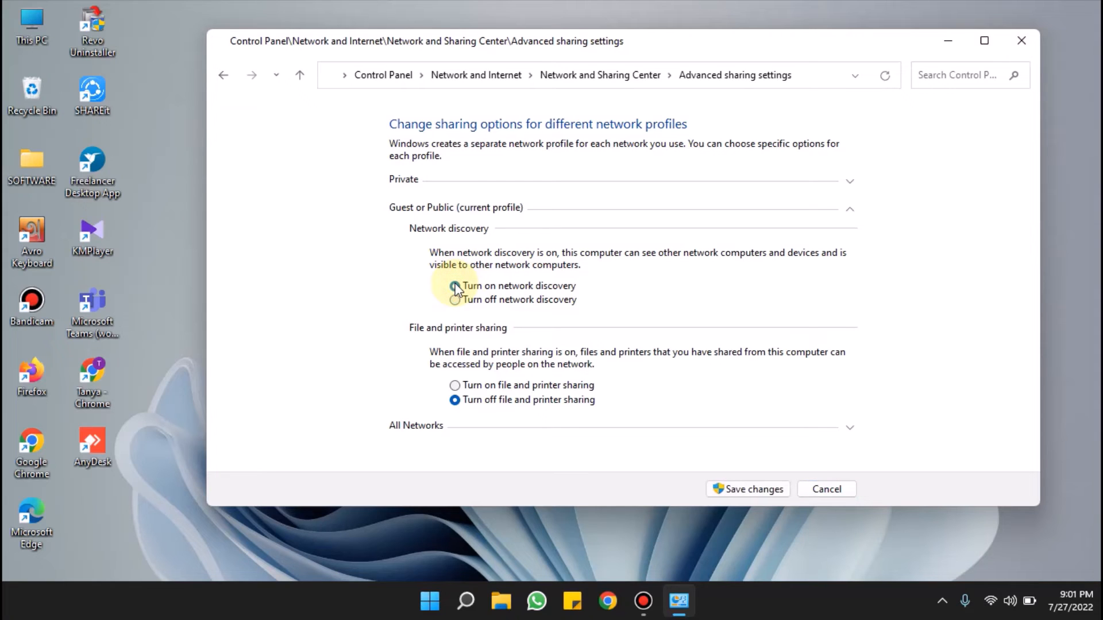
{"action": "left_click", "coordinate": [756, 490]}
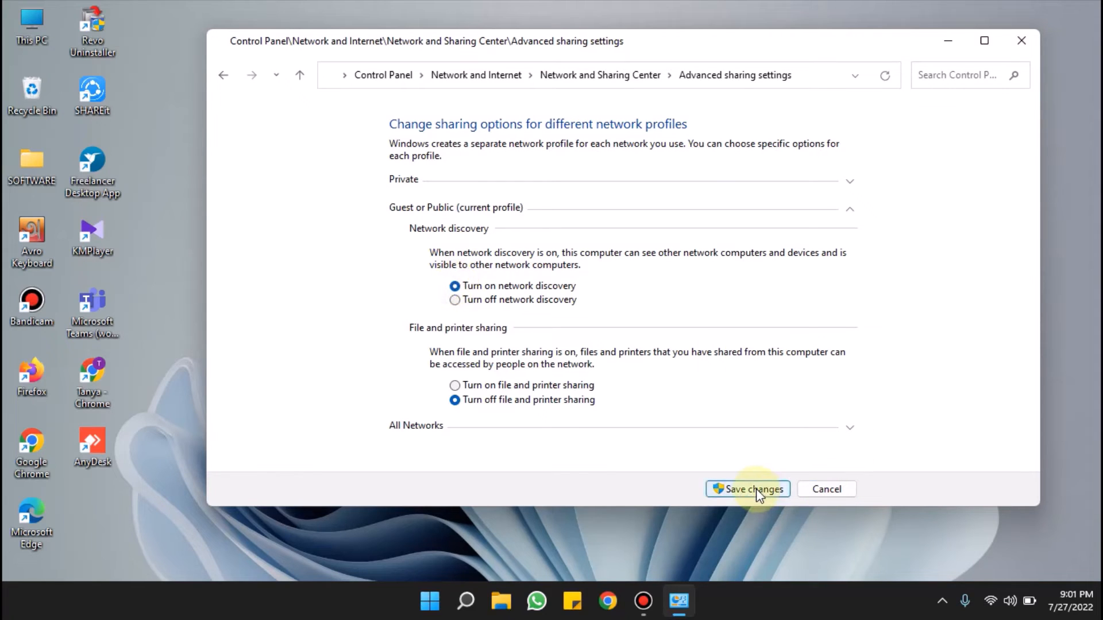
{"action": "left_click", "coordinate": [720, 493]}
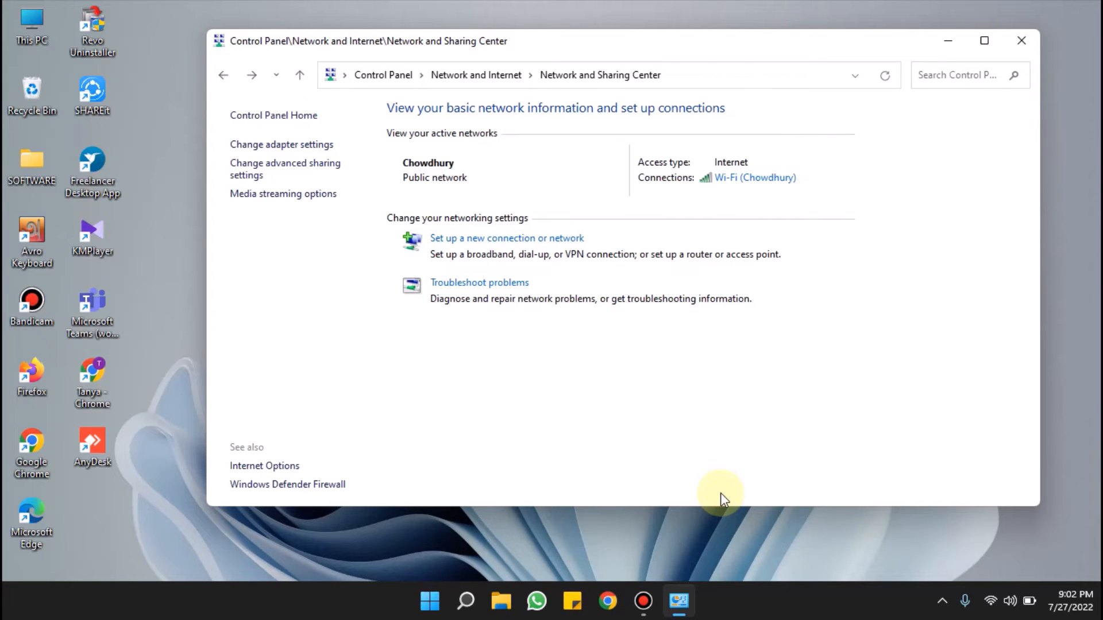
{"action": "left_click", "coordinate": [1021, 41]}
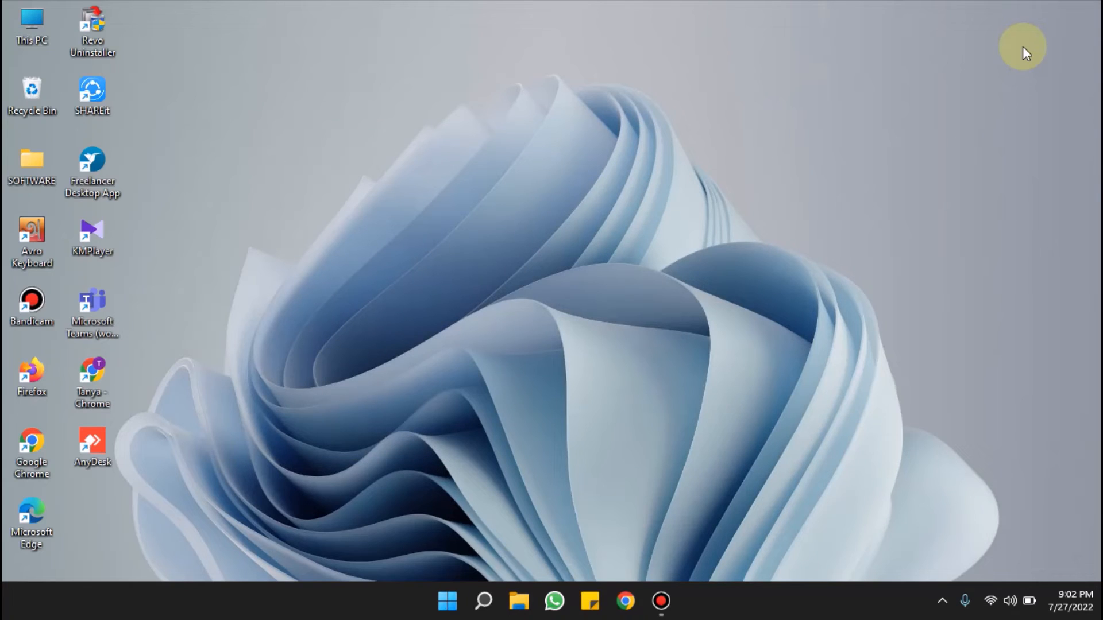
Step: Search Windows for "advanced system settings" and open the System Properties dialog
{"action": "key", "text": "super"}
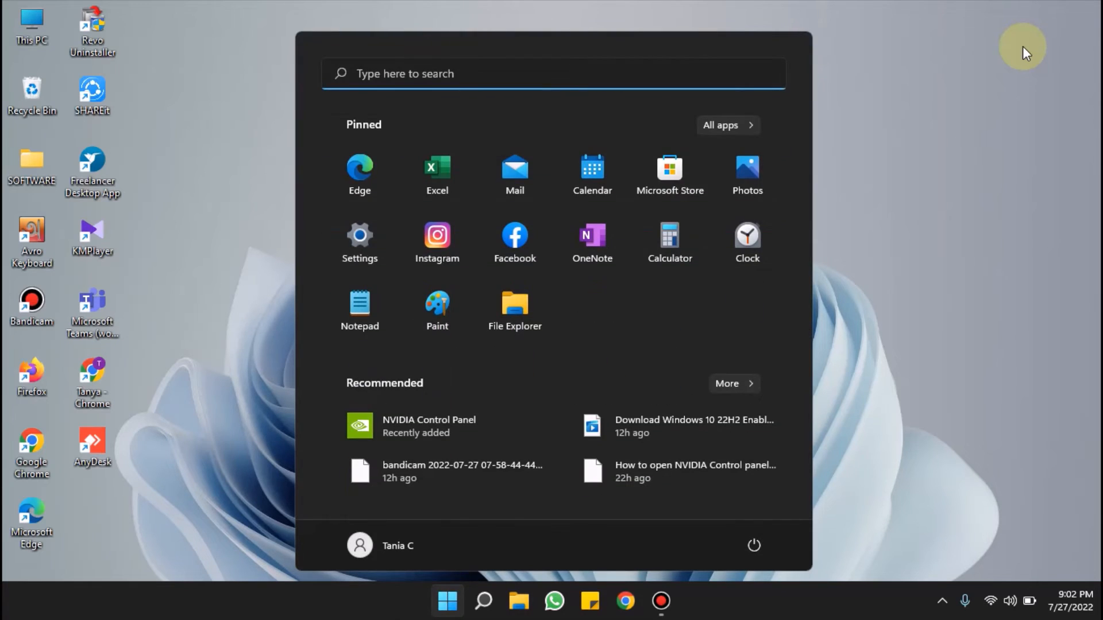
{"action": "type", "text": "adv"}
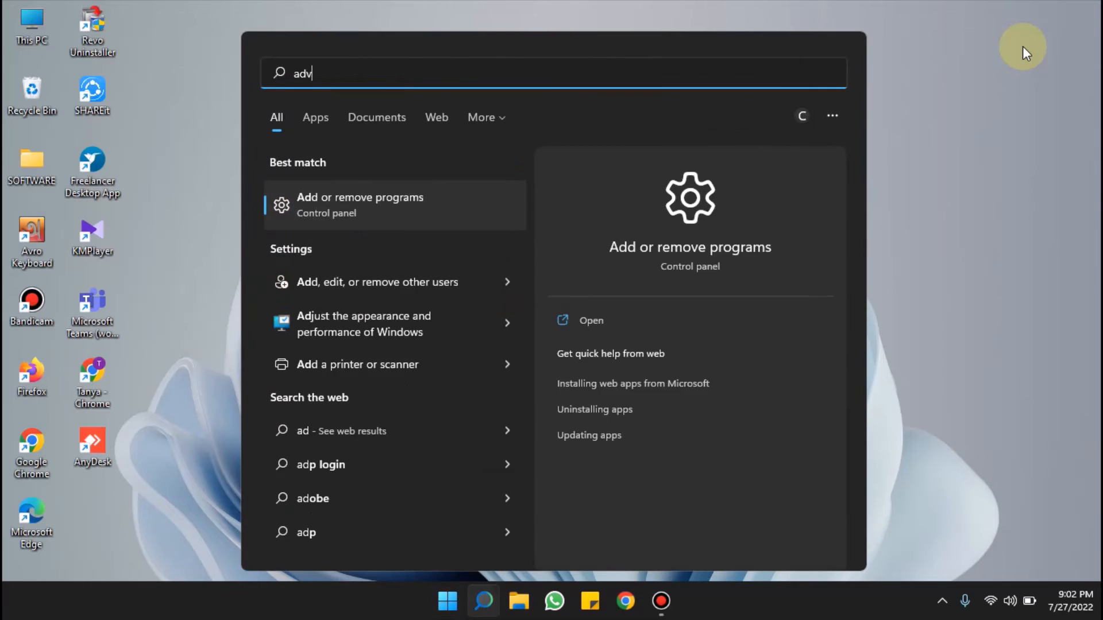
{"action": "type", "text": "anced s"}
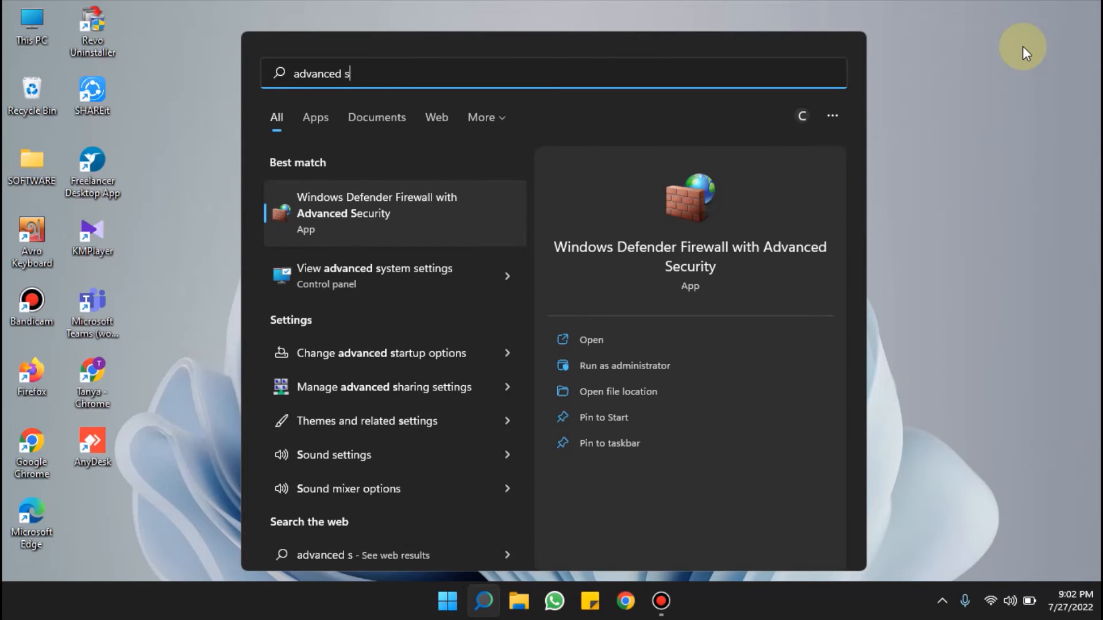
{"action": "type", "text": "ystem s"}
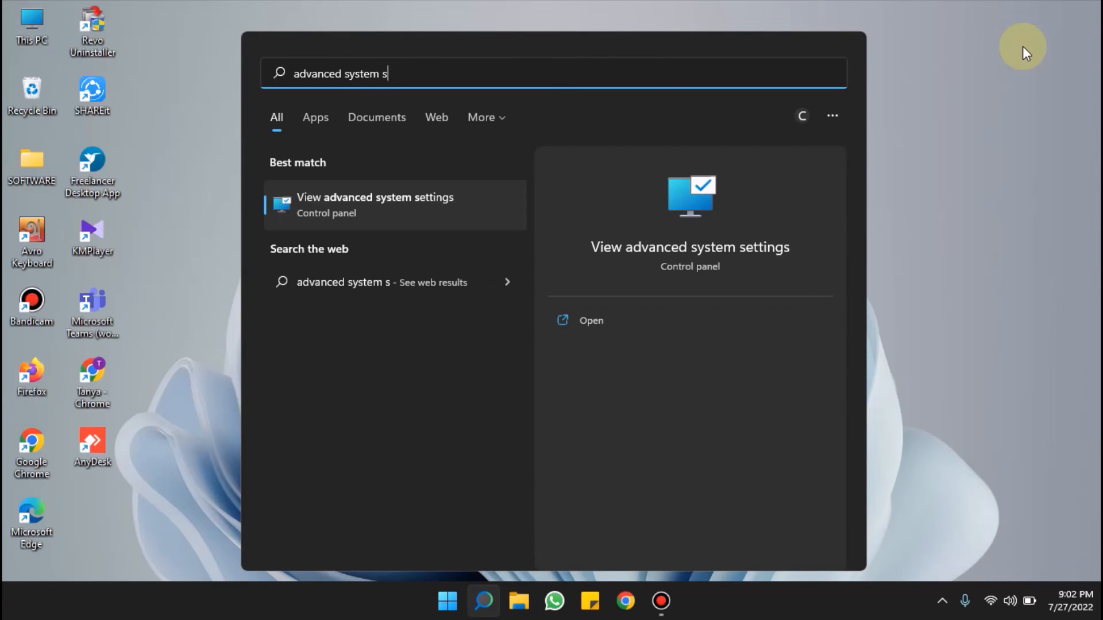
{"action": "type", "text": "ettings"}
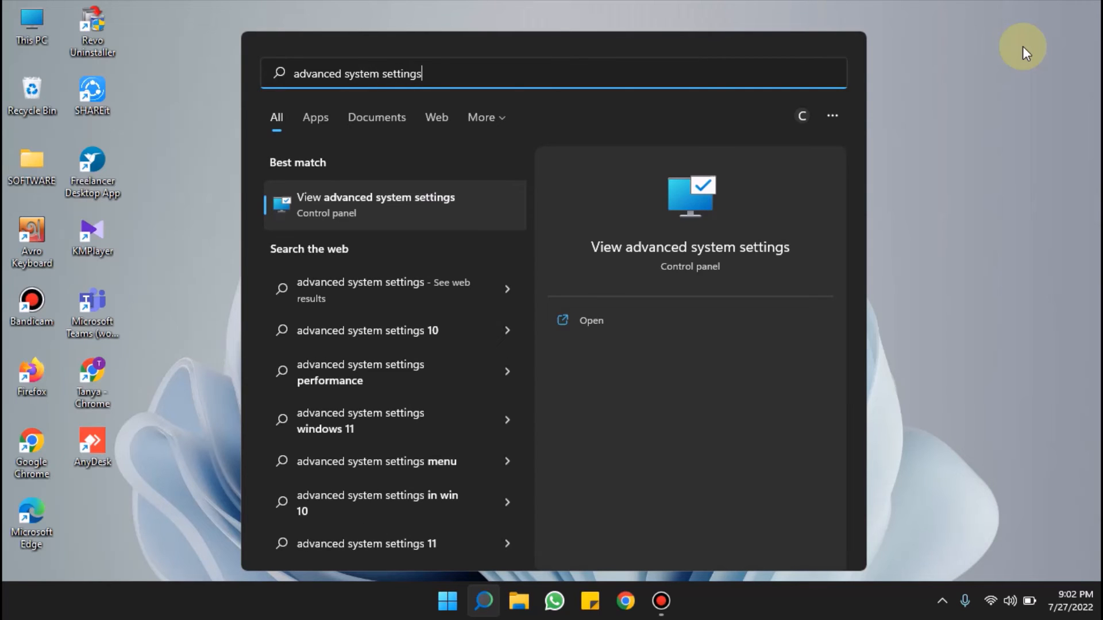
{"action": "key", "text": "Return"}
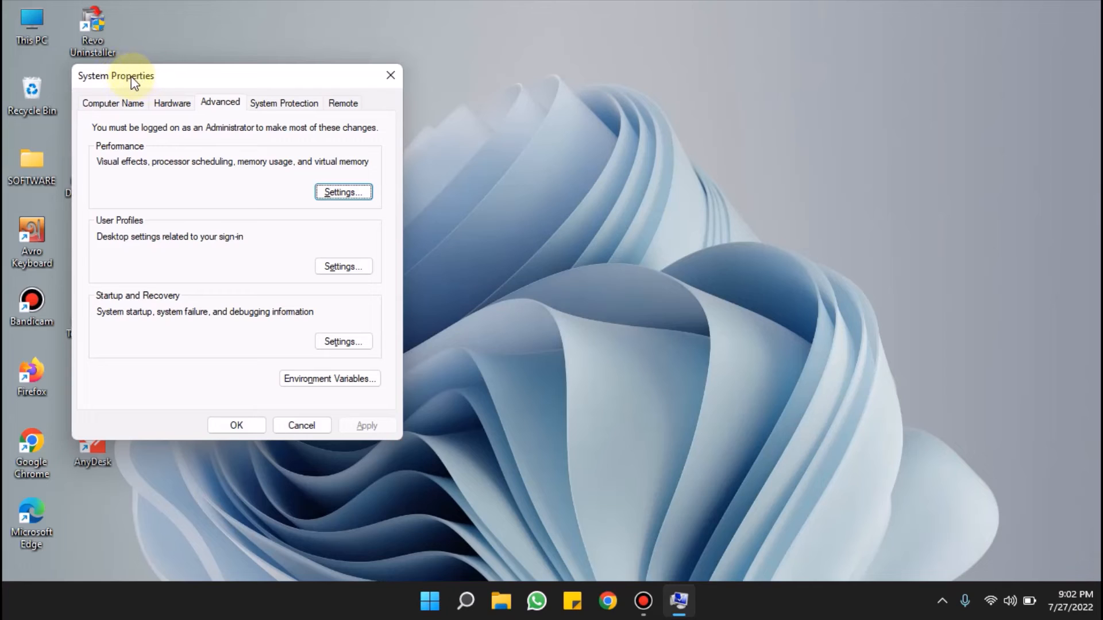
Step: In the remote settings, allow Remote Desktop connections only from computers using Network Level Authentication and accept System Properties
{"action": "left_click", "coordinate": [345, 104]}
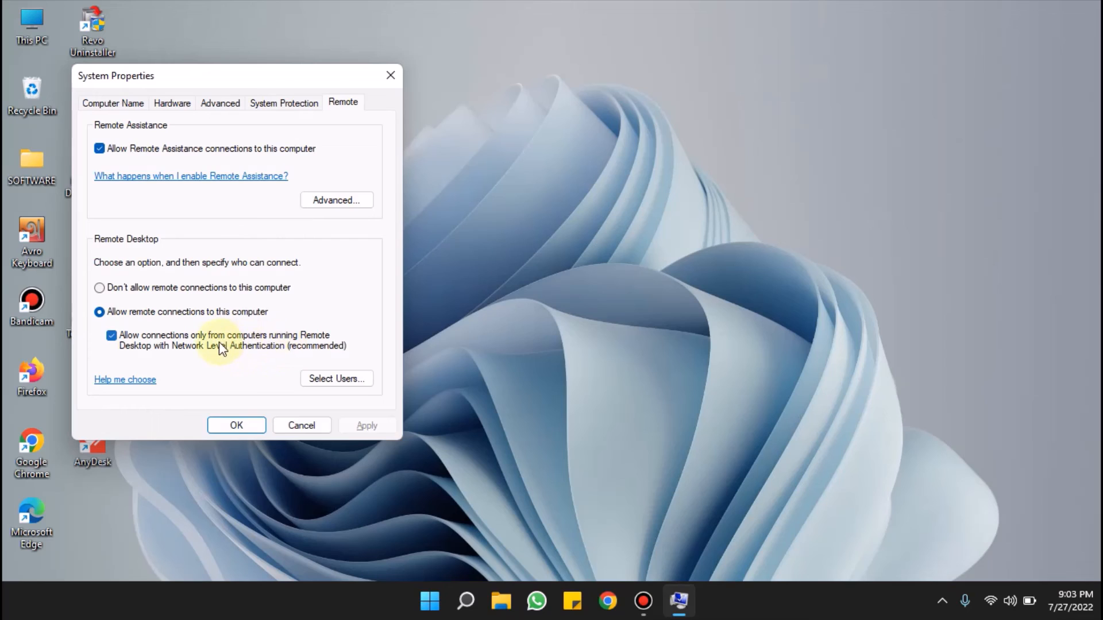
{"action": "left_click", "coordinate": [193, 347]}
{"action": "left_click", "coordinate": [193, 347]}
{"action": "left_click", "coordinate": [363, 431]}
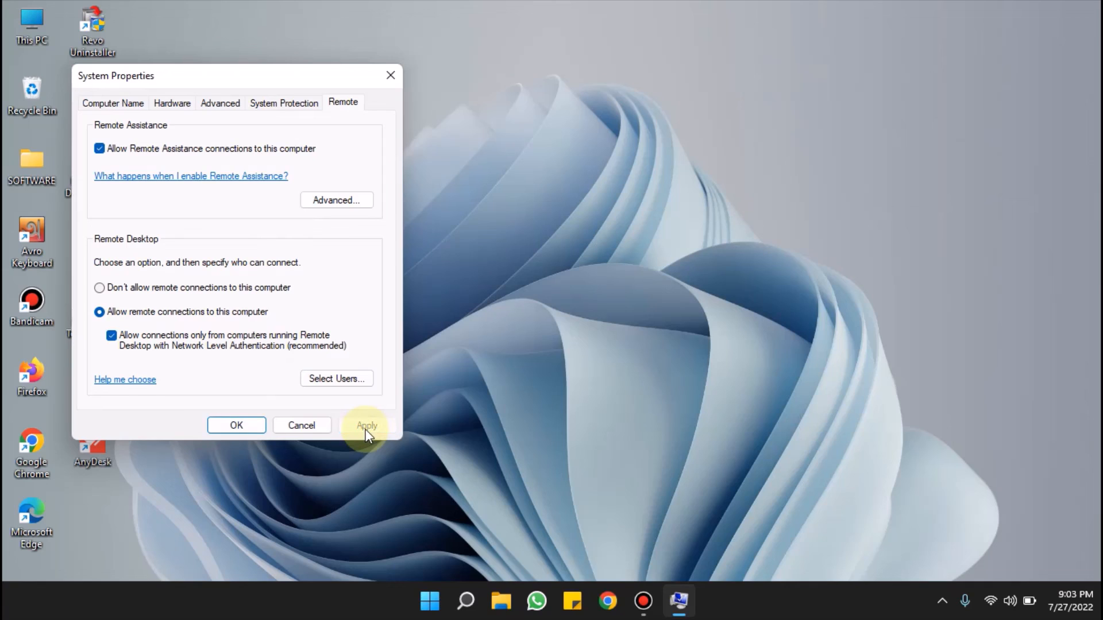
{"action": "left_click", "coordinate": [235, 426]}
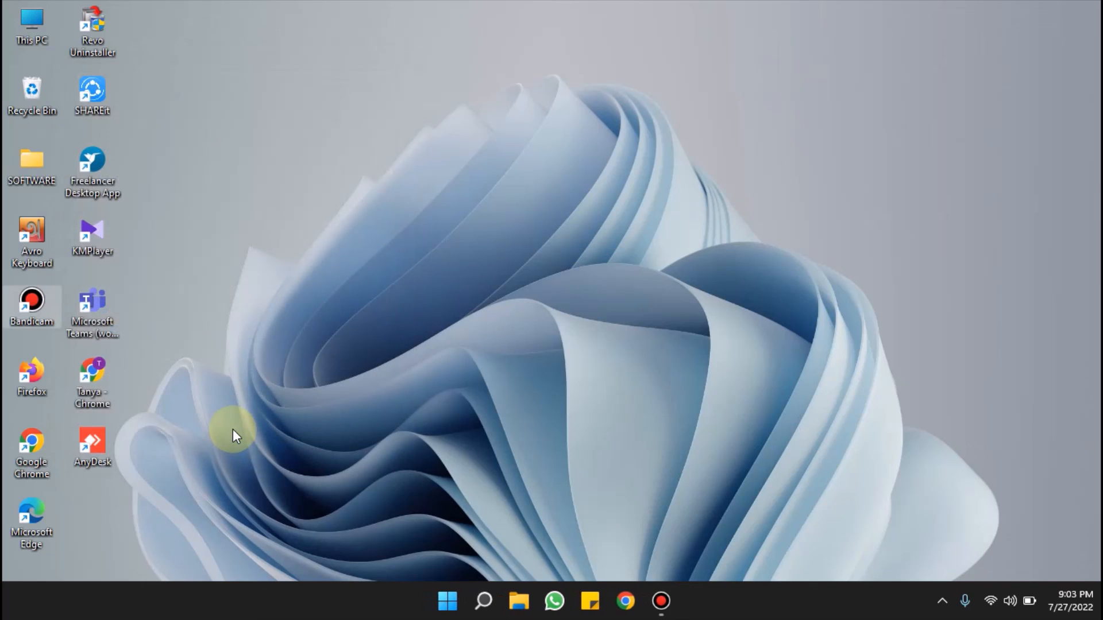